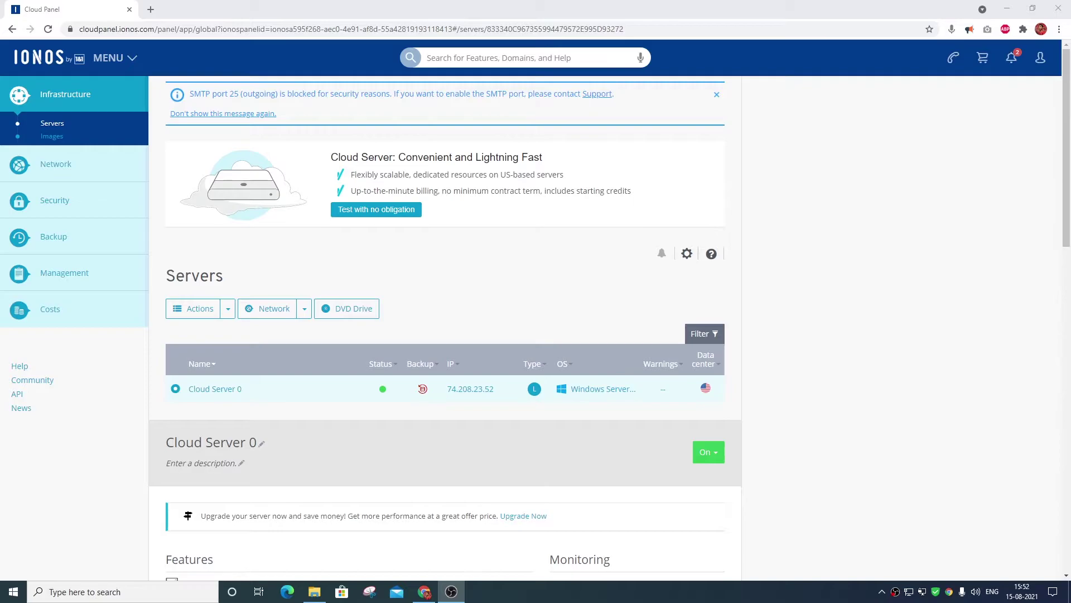
Reveal Cloud Server 0's login data (host 74.208.23.52, user Administrator) and its initial password.
{"action": "left_click", "coordinate": [842, 450]}
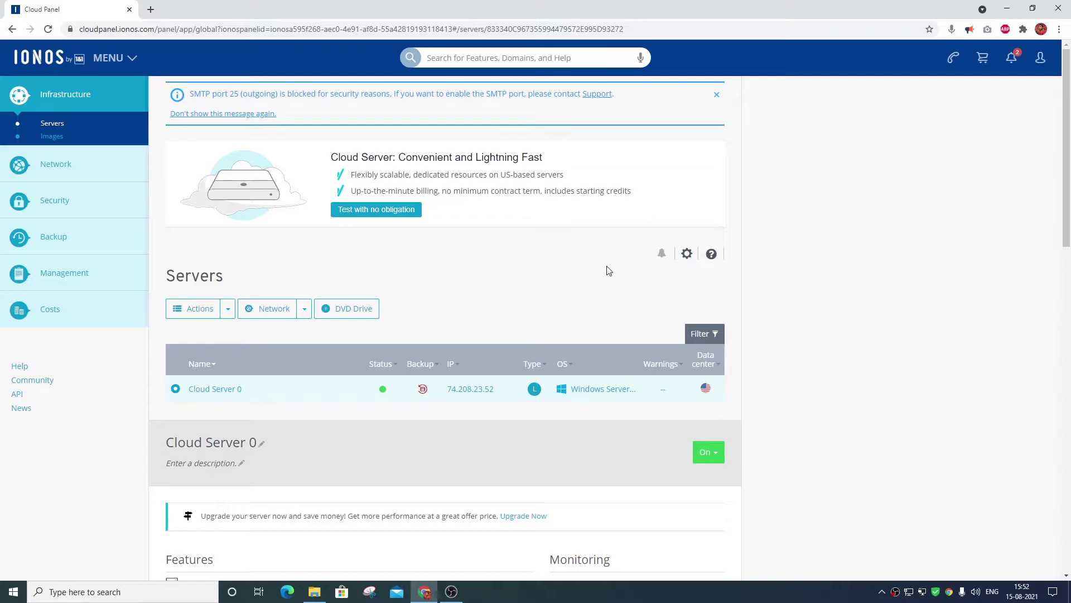
{"action": "scroll", "coordinate": [407, 318], "scroll_direction": "down", "scroll_amount": 3}
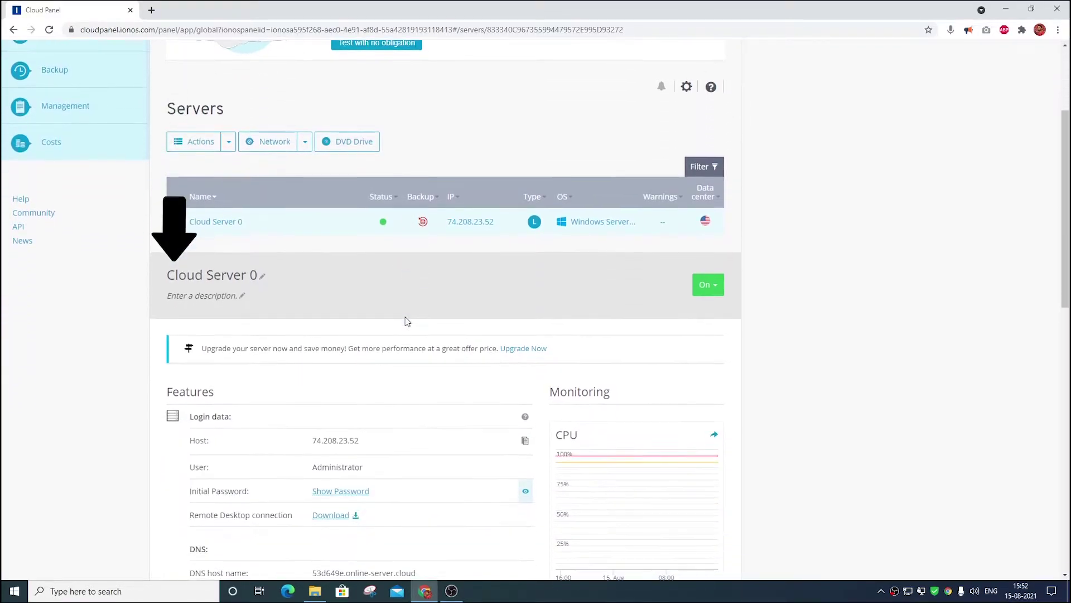
{"action": "scroll", "coordinate": [406, 321], "scroll_direction": "down", "scroll_amount": 2}
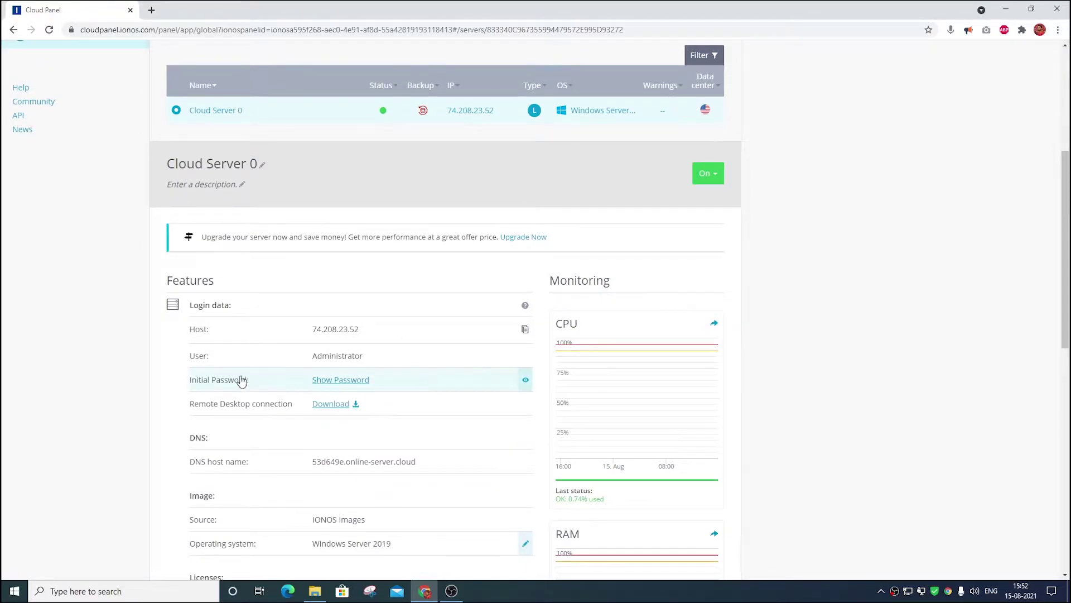
{"action": "left_click", "coordinate": [349, 384]}
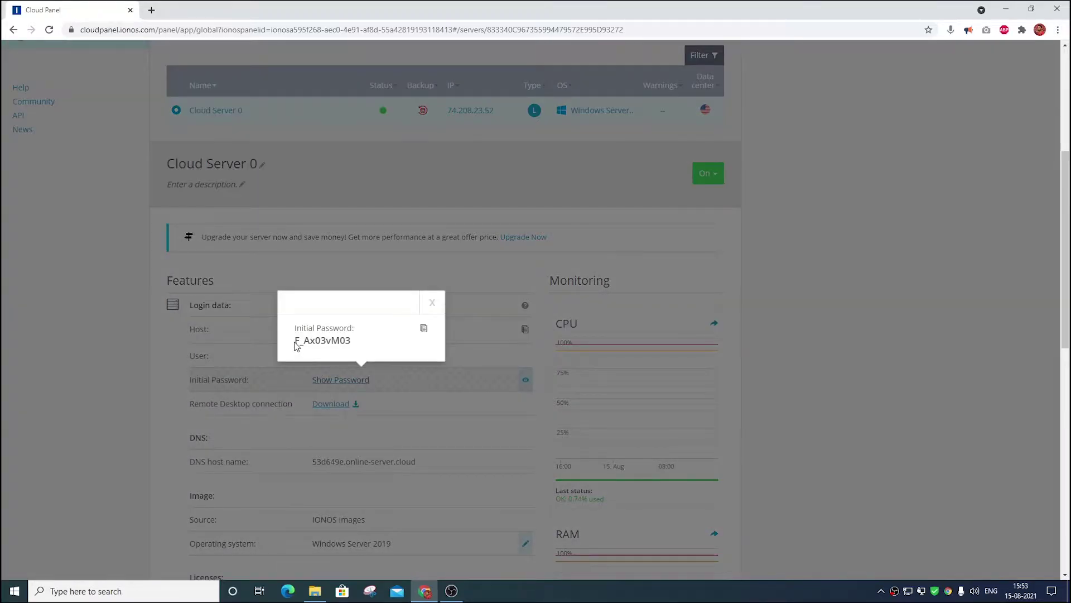
{"action": "left_click_drag", "start_coordinate": [295, 346], "coordinate": [375, 345]}
{"action": "left_click", "coordinate": [432, 302]}
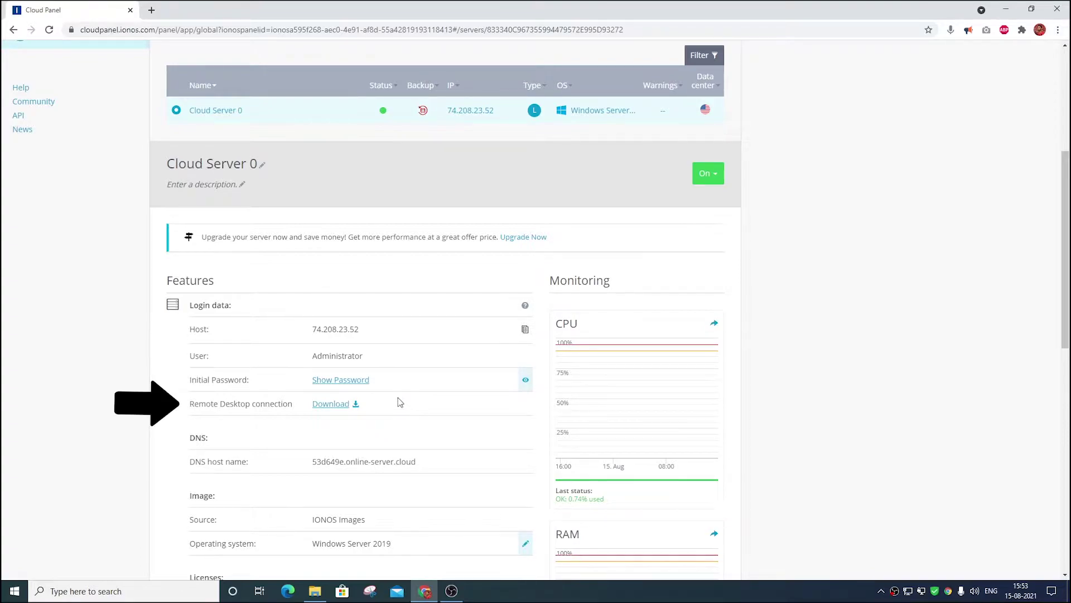
Download and open the server's .rdp file, accepting the certificate to connect to 74.208.23.52.
{"action": "left_click", "coordinate": [331, 404]}
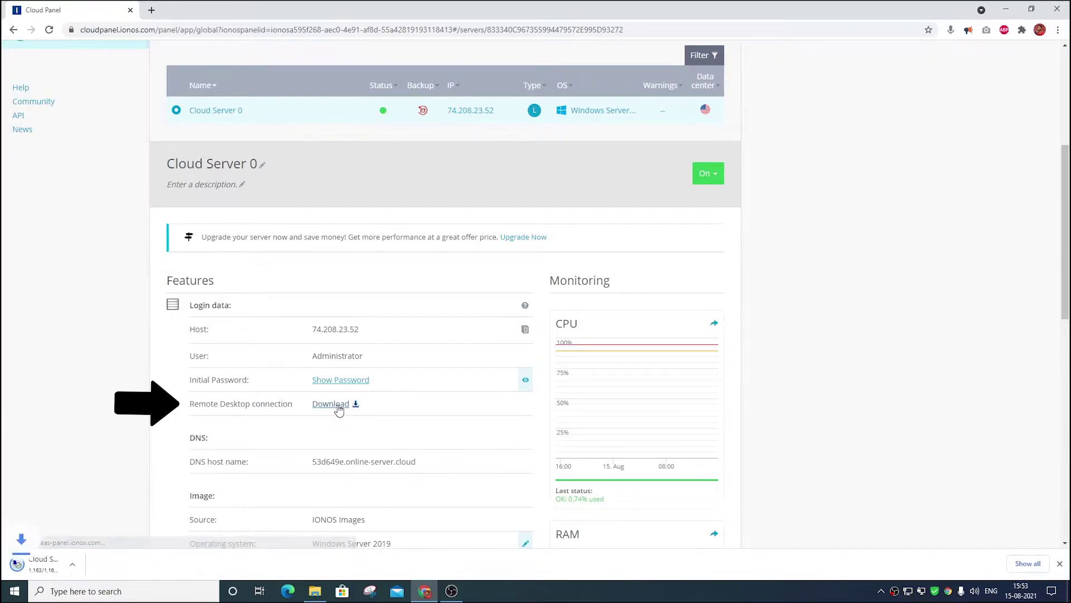
{"action": "left_click", "coordinate": [85, 565]}
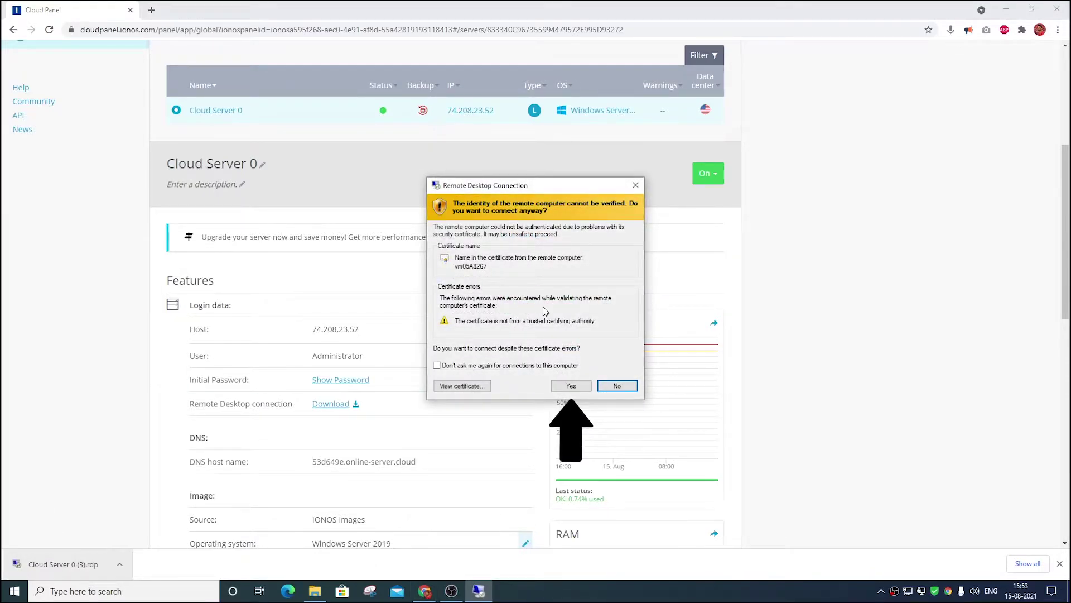
{"action": "left_click", "coordinate": [580, 385]}
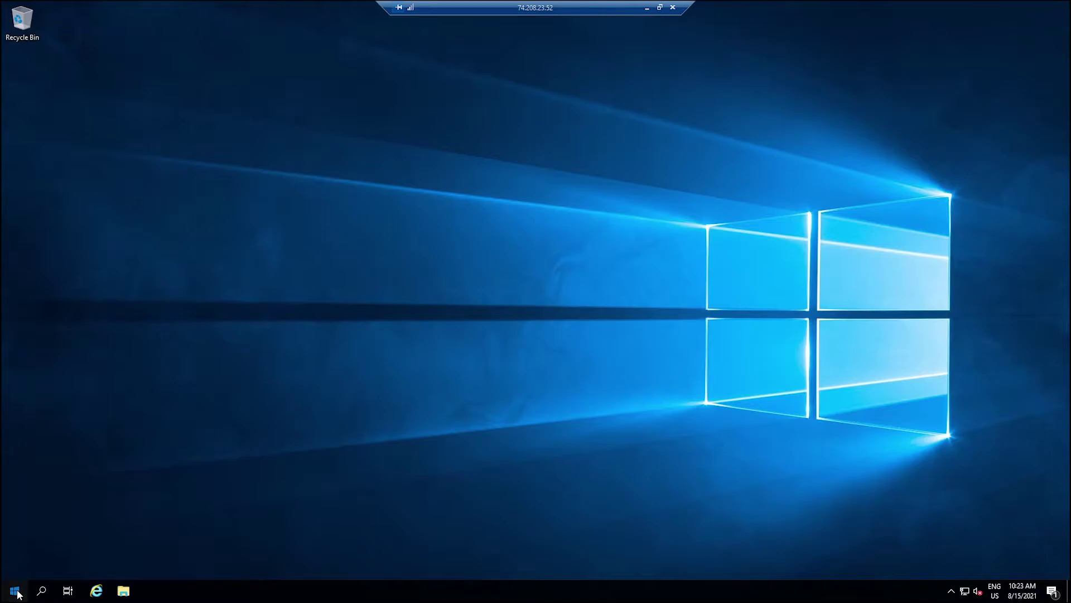
Launch Server Manager from Start and open Computer Management from its Tools menu.
{"action": "left_click", "coordinate": [17, 594]}
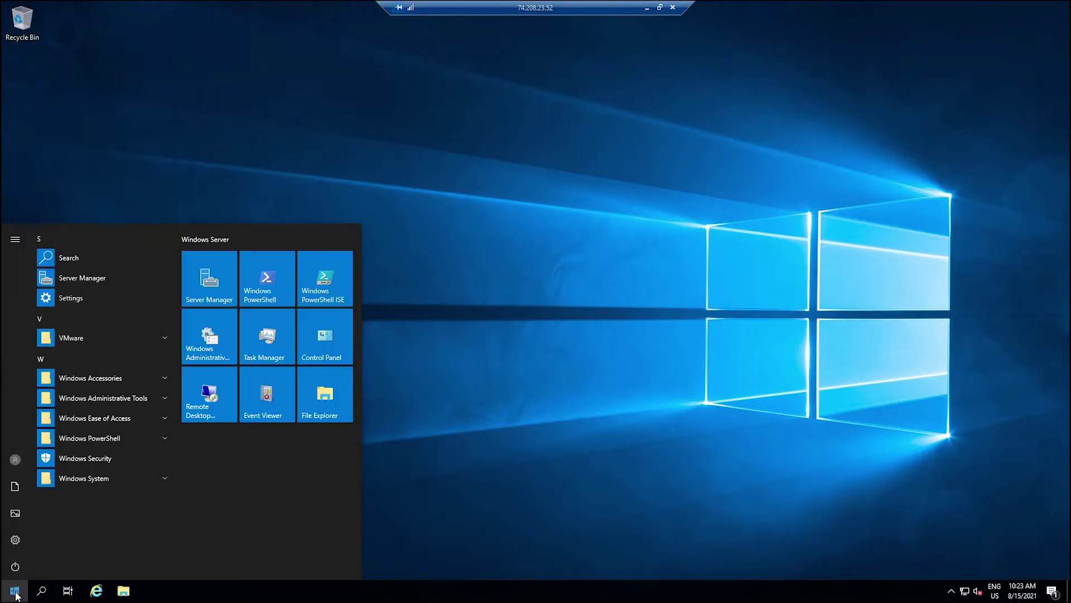
{"action": "left_click", "coordinate": [97, 282]}
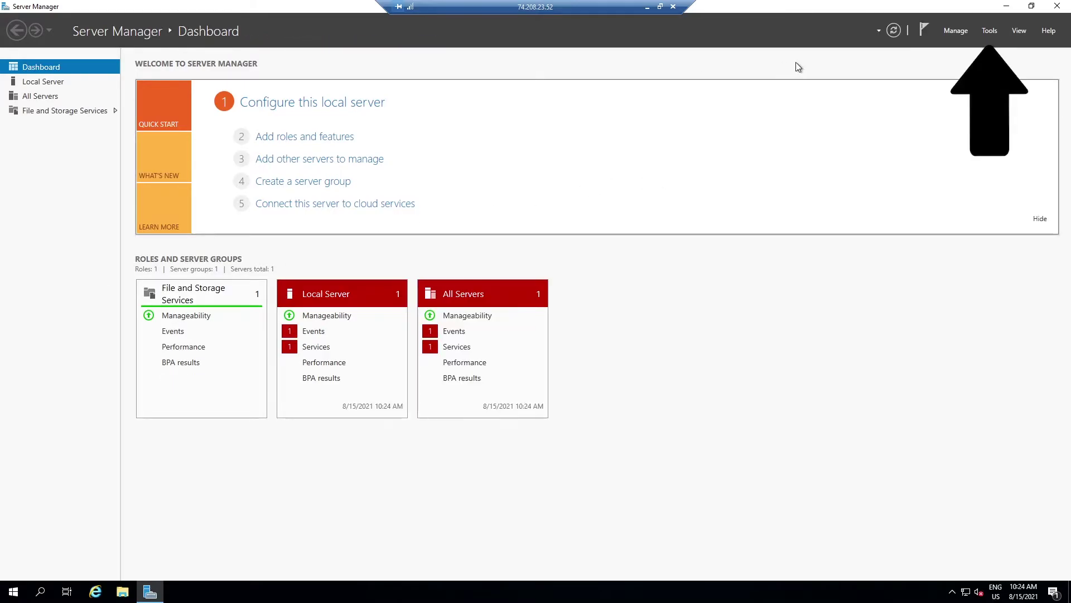
{"action": "left_click", "coordinate": [989, 32]}
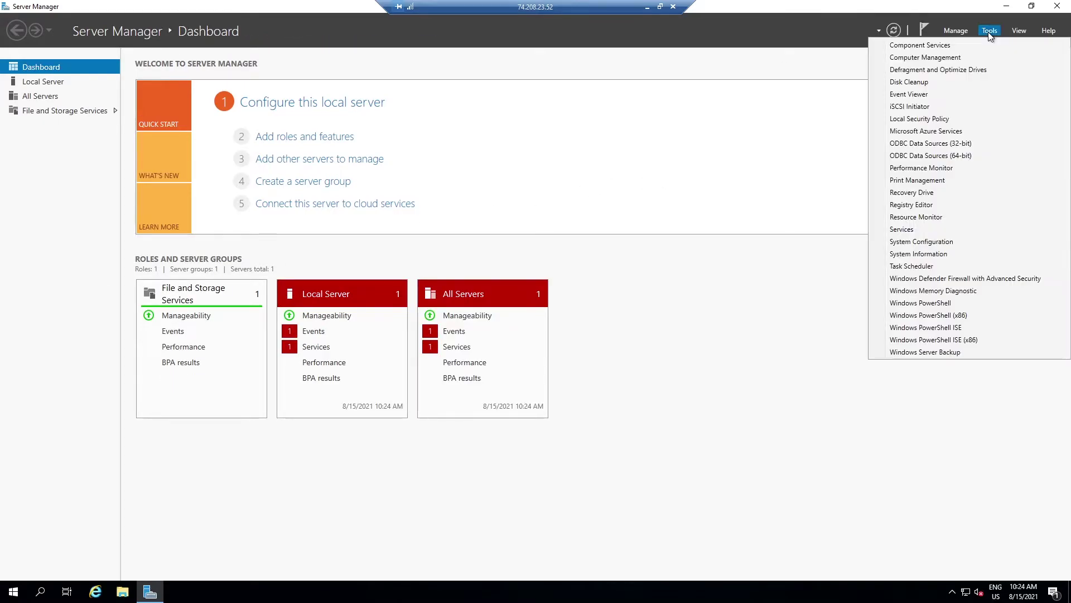
{"action": "left_click", "coordinate": [952, 57]}
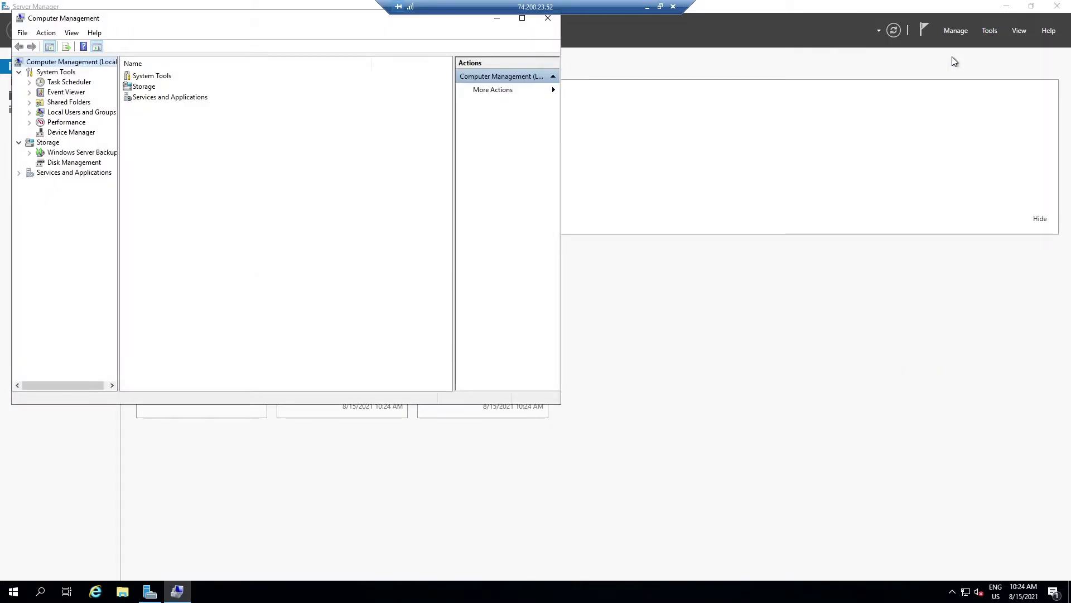
Maximize Computer Management, show Local Users and Groups > Users, and select Administrator.
{"action": "double_click", "coordinate": [294, 18]}
{"action": "left_click", "coordinate": [85, 103]}
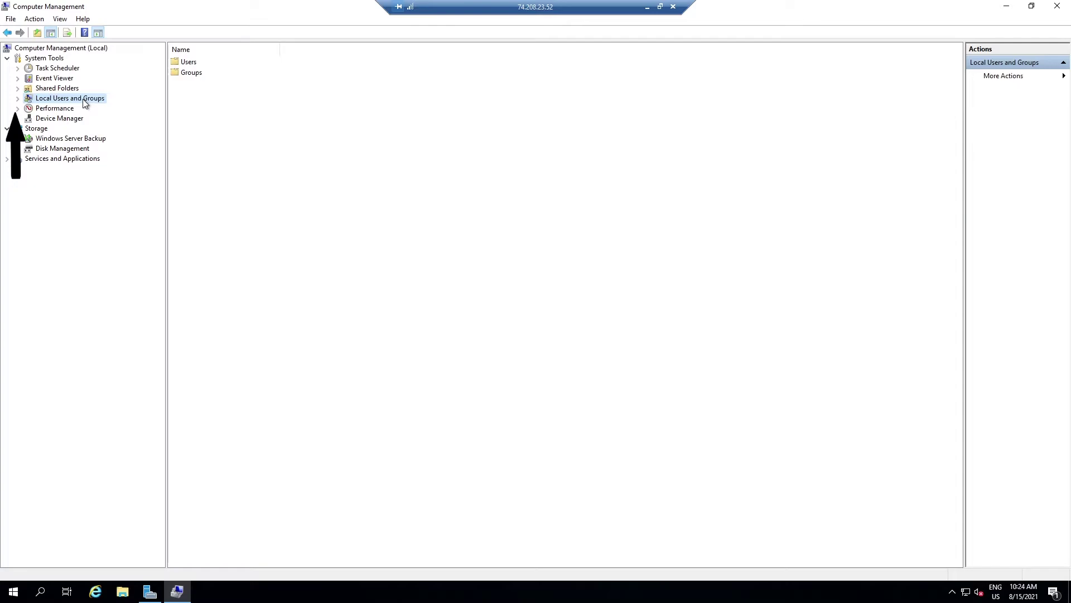
{"action": "left_click", "coordinate": [18, 98]}
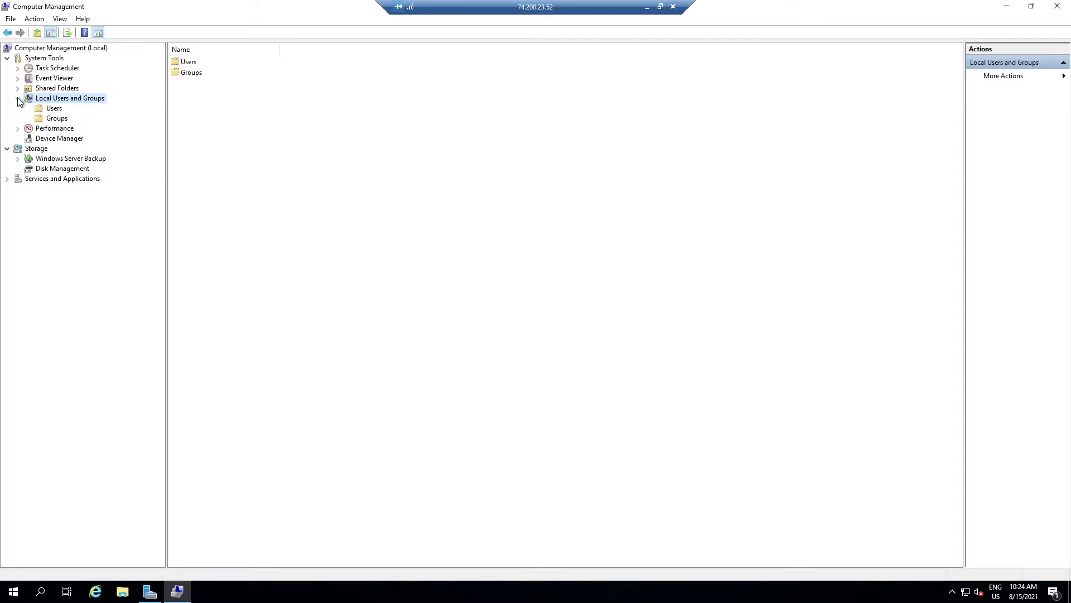
{"action": "left_click", "coordinate": [51, 109]}
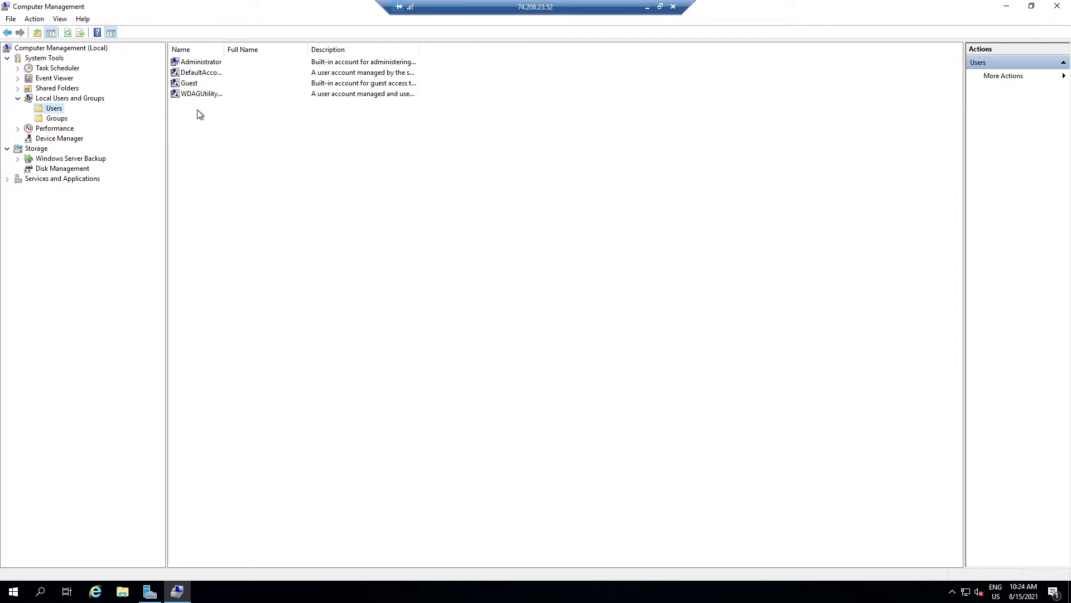
{"action": "left_click", "coordinate": [200, 63]}
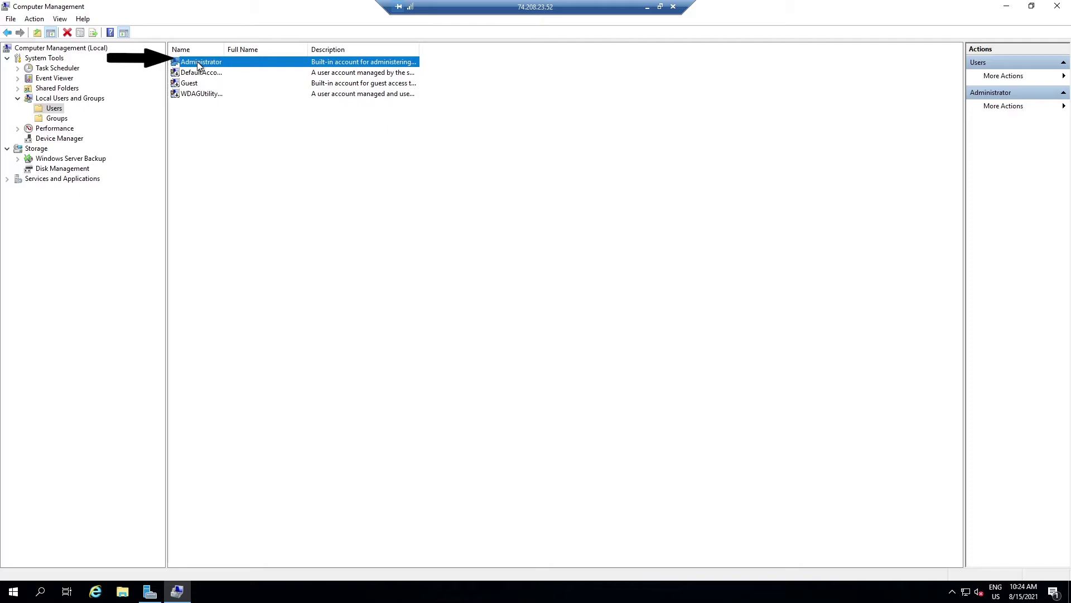
Set and confirm a new password for Administrator via Set Password, then dismiss the confirmation.
{"action": "right_click", "coordinate": [198, 65]}
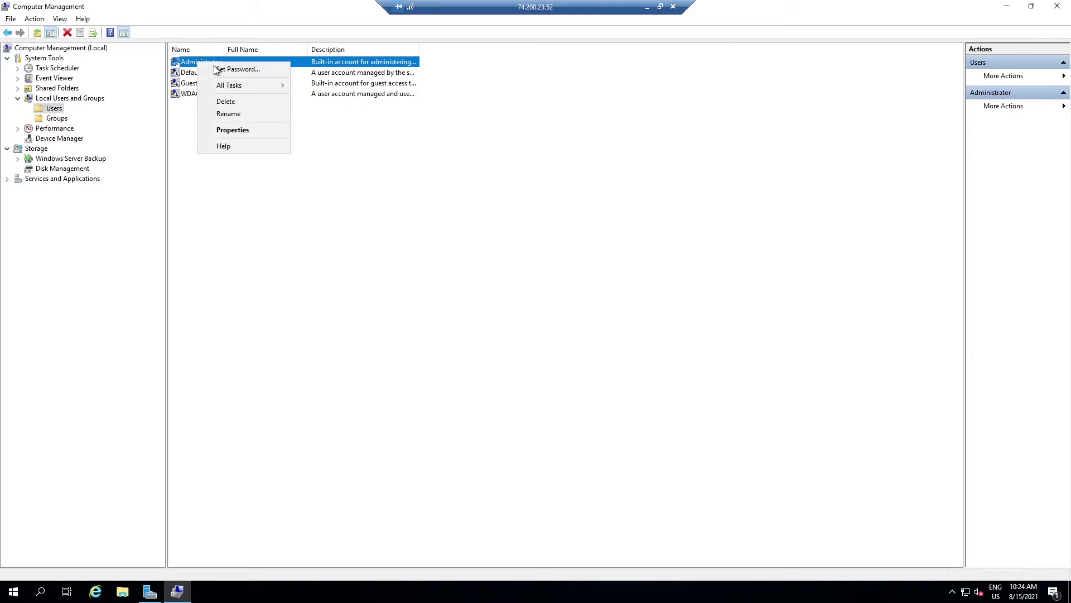
{"action": "left_click", "coordinate": [216, 70]}
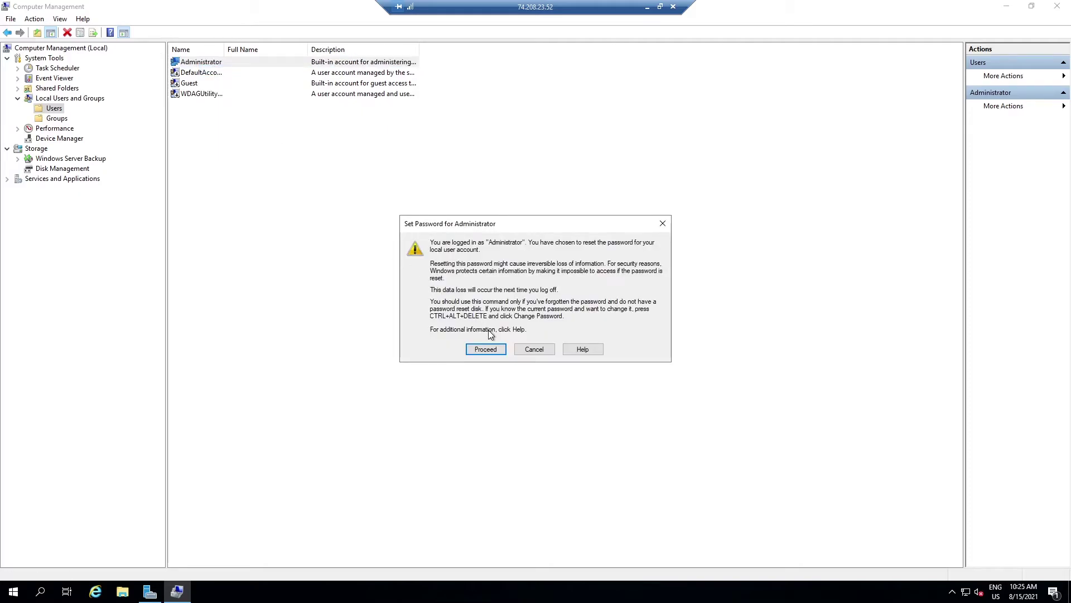
{"action": "left_click", "coordinate": [478, 353]}
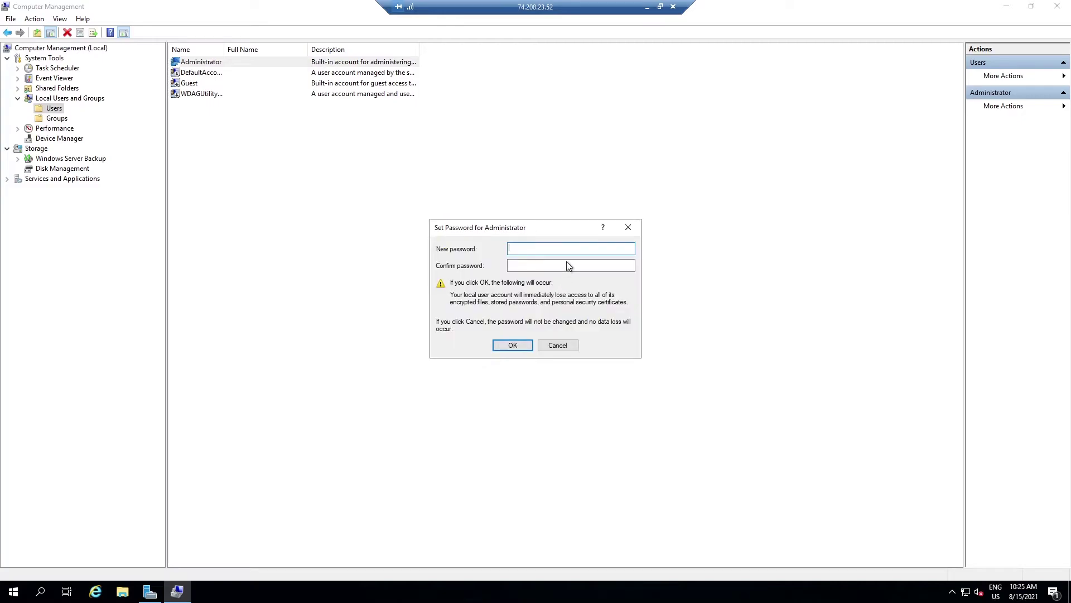
{"action": "type", "text": "*********************"}
{"action": "key", "text": "Tab"}
{"action": "type", "text": "*********************"}
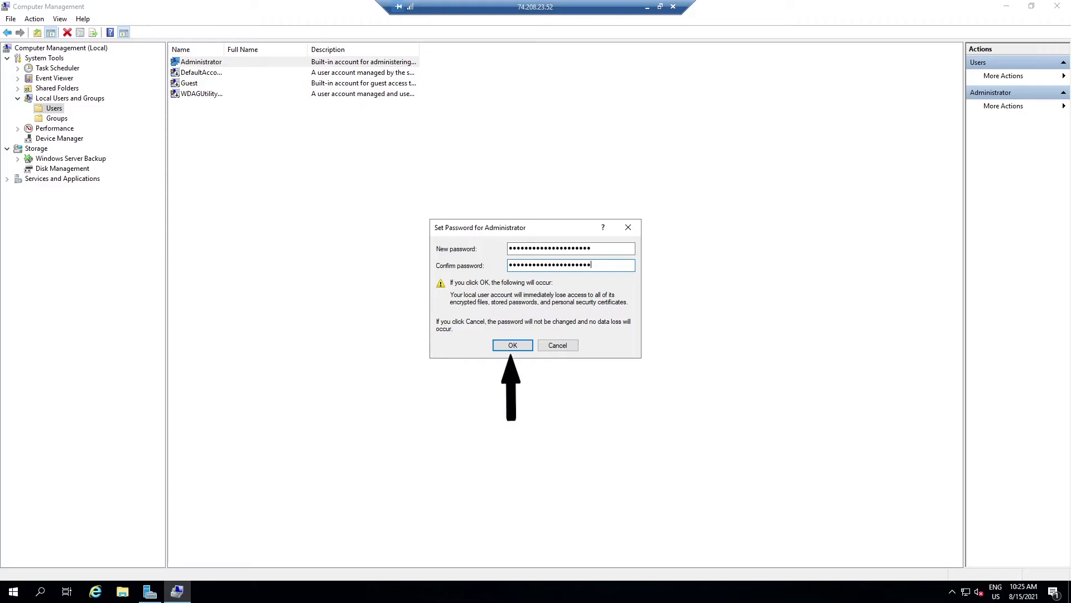
{"action": "left_click", "coordinate": [498, 347]}
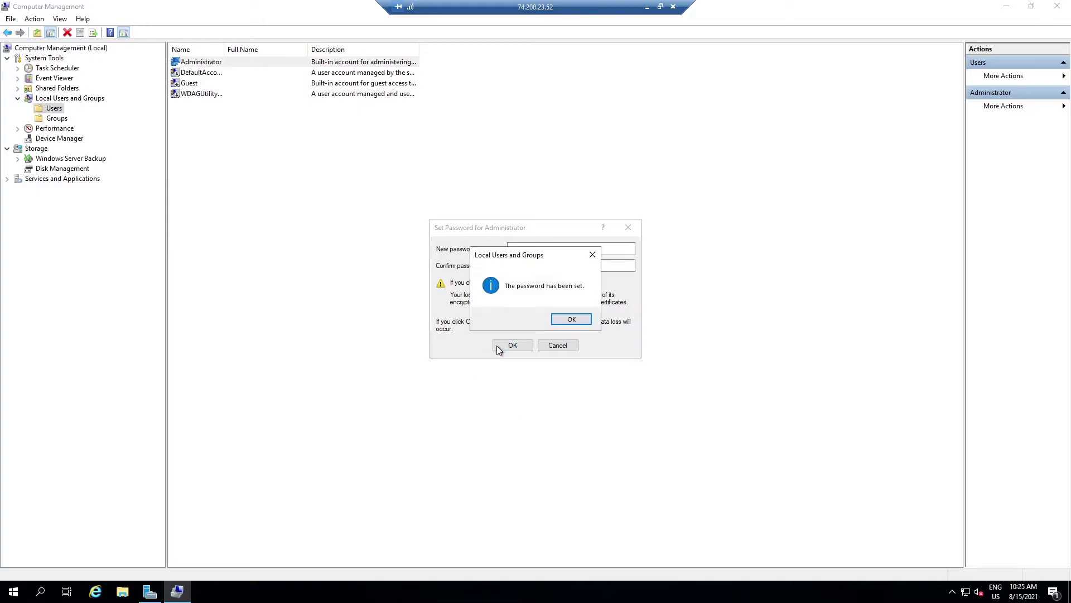
{"action": "left_click", "coordinate": [572, 319]}
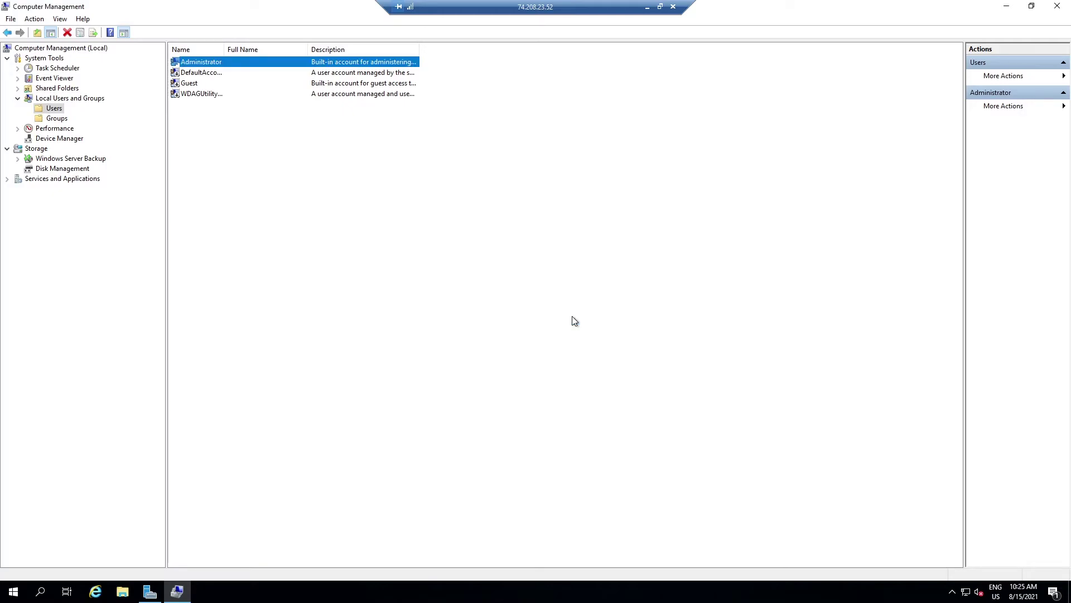
Close Computer Management and Server Manager and end the remote desktop session.
{"action": "left_click", "coordinate": [1057, 6]}
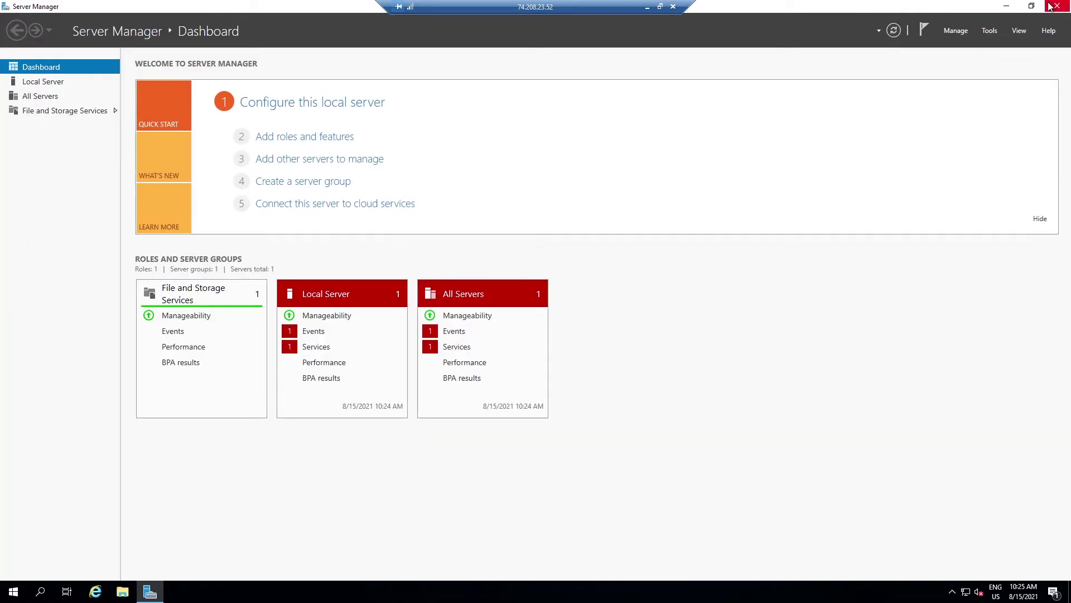
{"action": "left_click", "coordinate": [1057, 6]}
{"action": "left_click", "coordinate": [674, 7]}
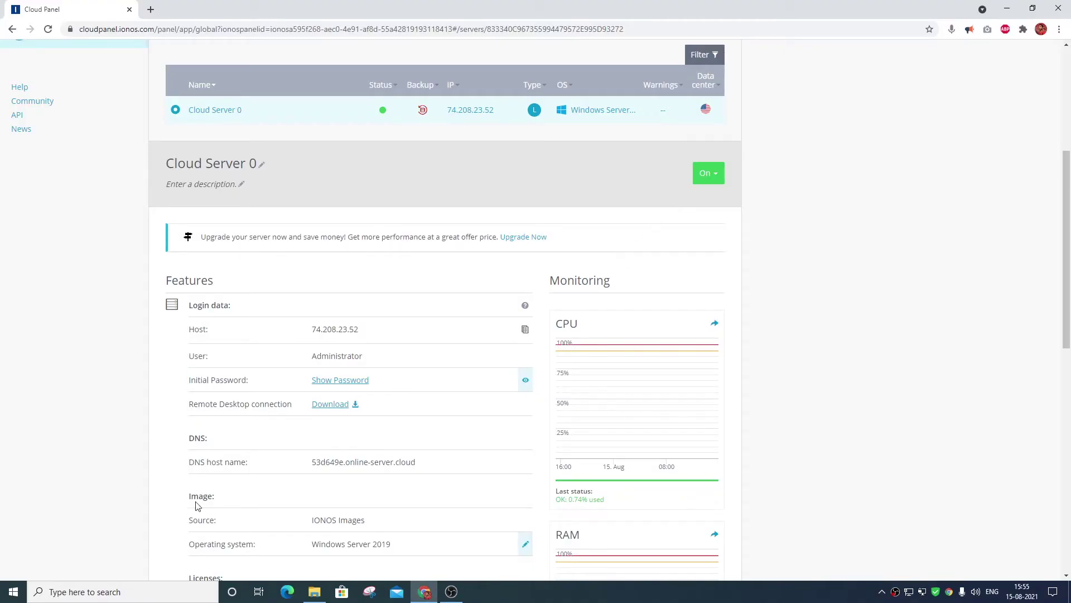
Find Remote Desktop Connection through taskbar search and launch it.
{"action": "left_click", "coordinate": [143, 593]}
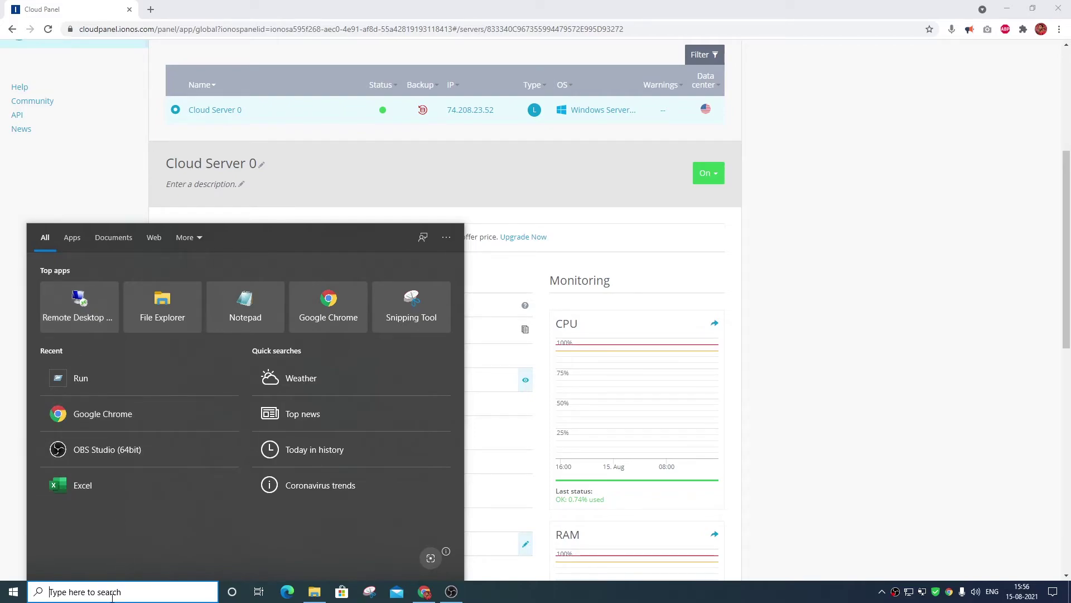
{"action": "type", "text": "re"}
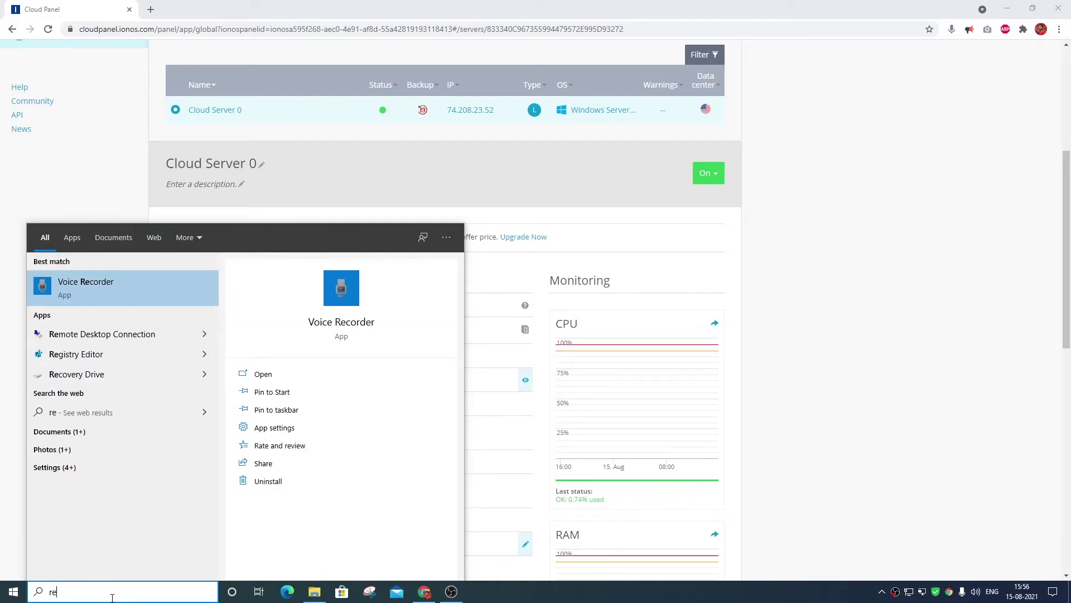
{"action": "left_click", "coordinate": [95, 335]}
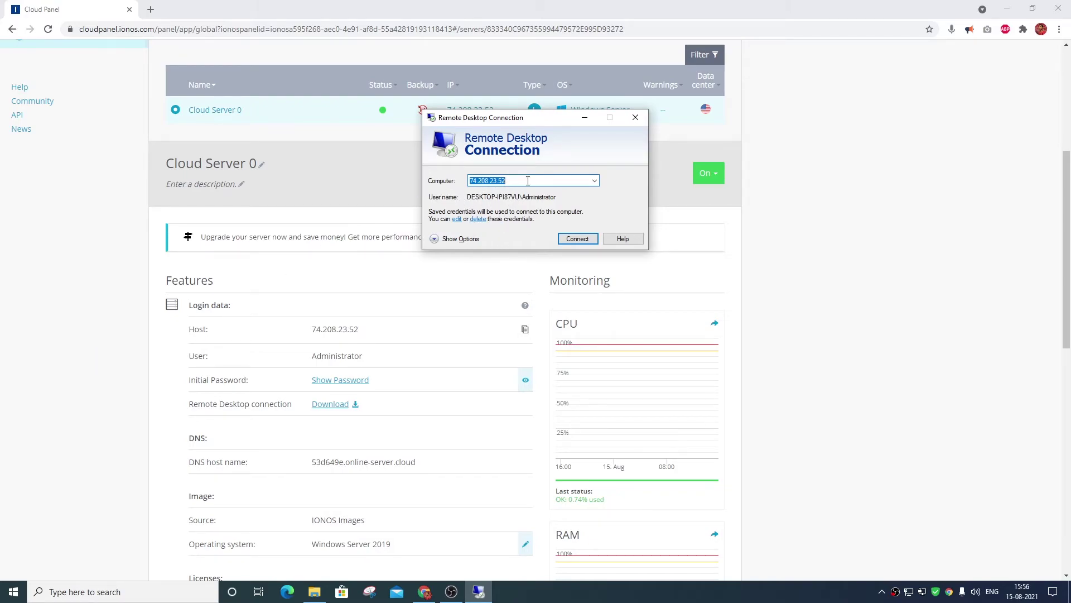
Connect to 74.208.23.52 with the new Administrator password, accepting the certificate warning.
{"action": "left_click", "coordinate": [531, 180]}
{"action": "left_click", "coordinate": [476, 240]}
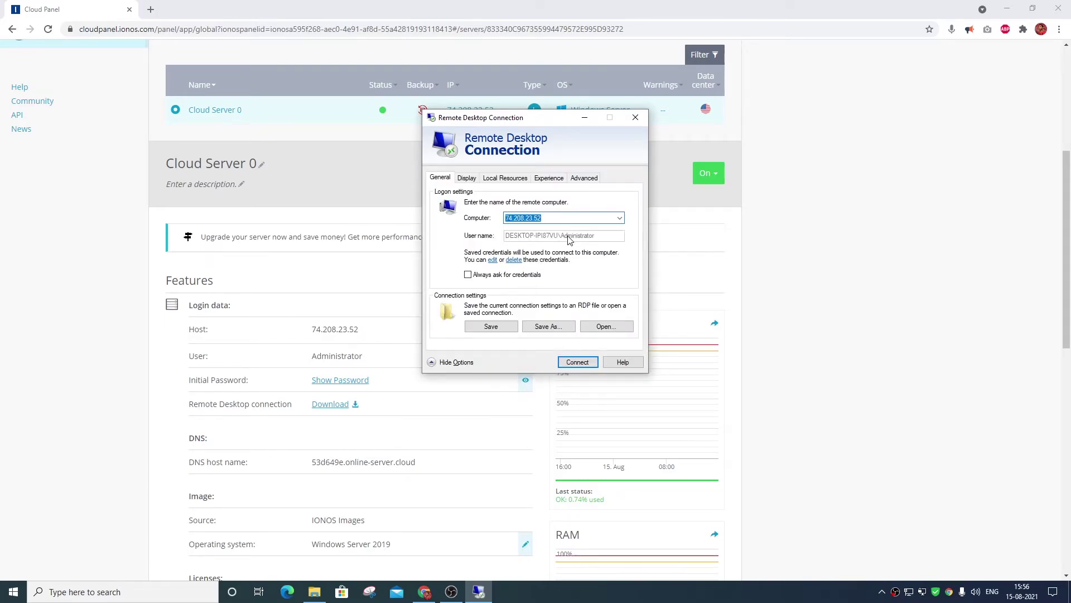
{"action": "left_click", "coordinate": [578, 365]}
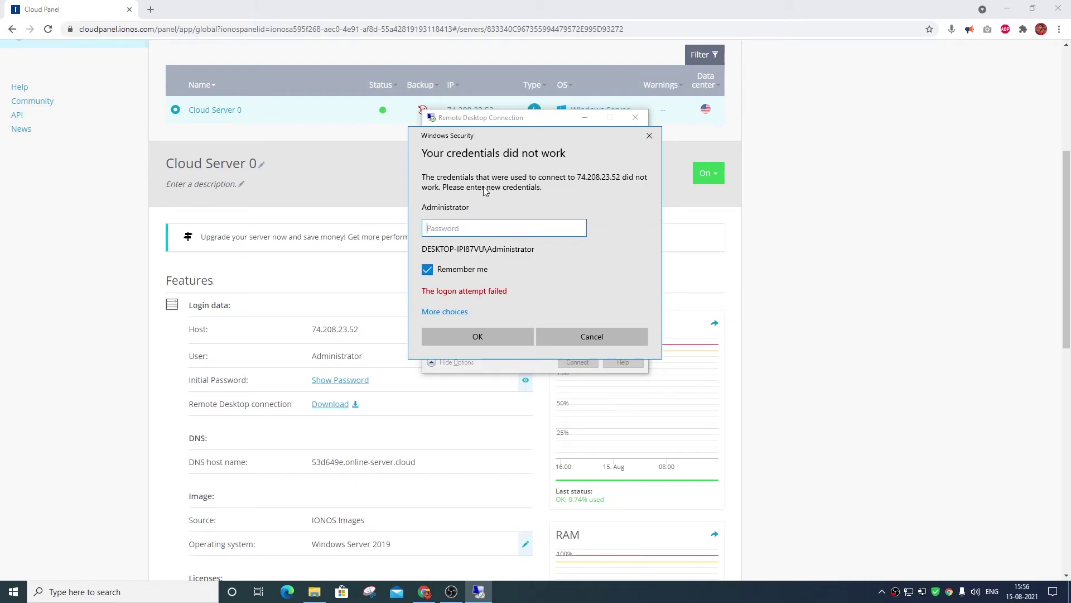
{"action": "type", "text": "•••"}
{"action": "type", "text": "•••••••••••••••"}
{"action": "left_click", "coordinate": [478, 335]}
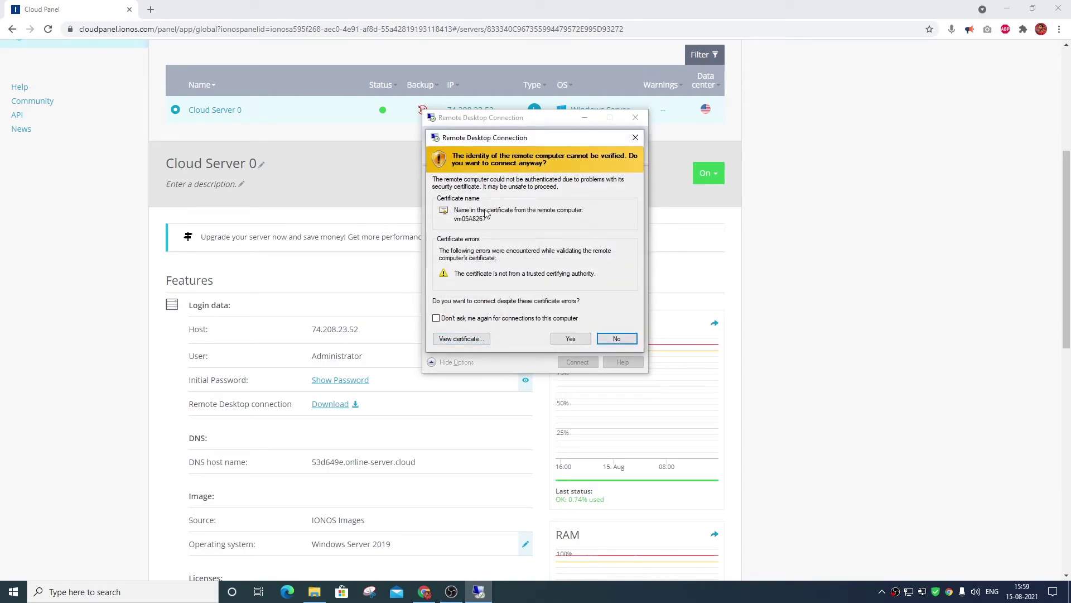
{"action": "left_click", "coordinate": [567, 339]}
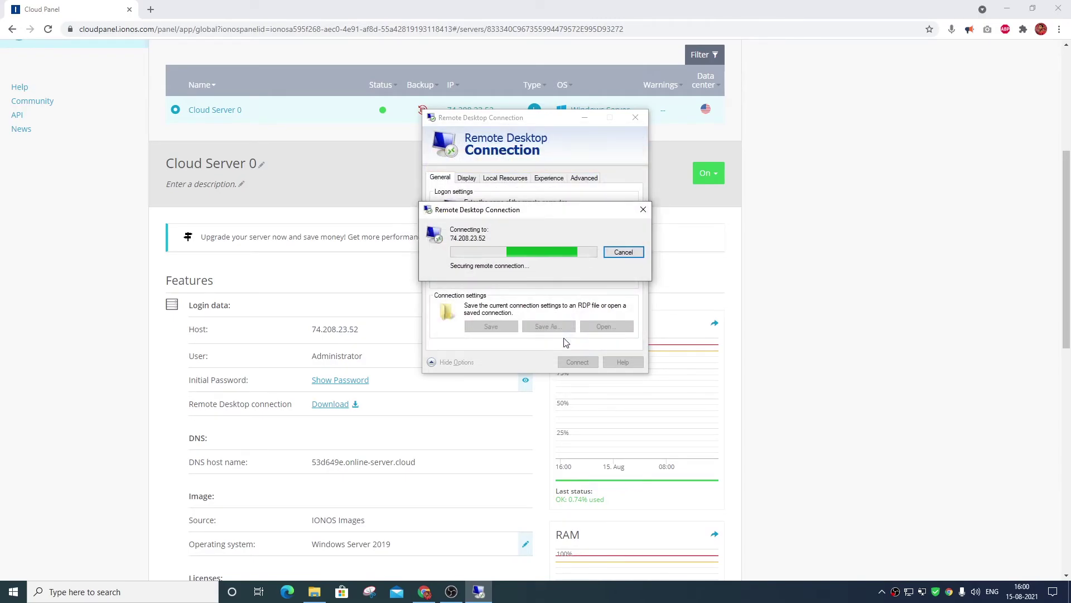